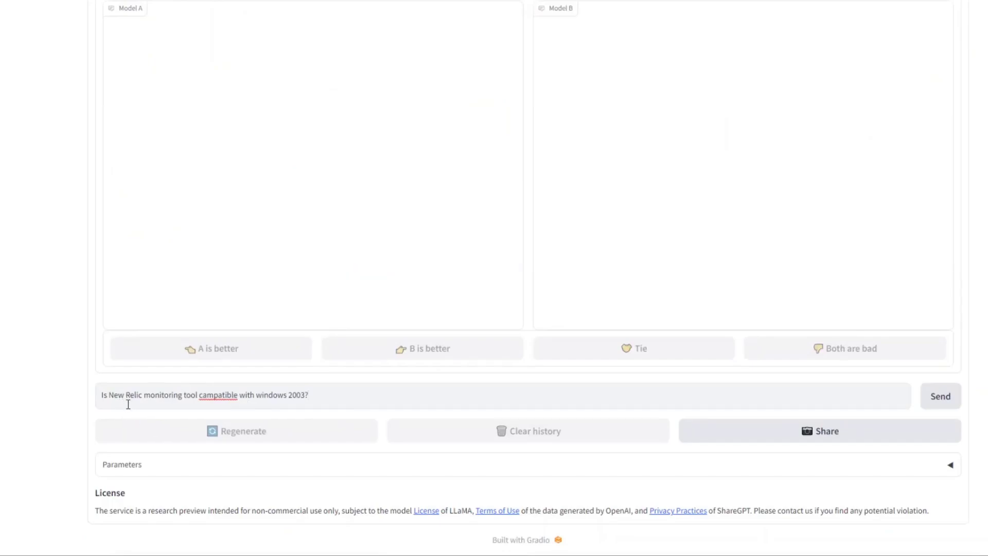
key(Return)
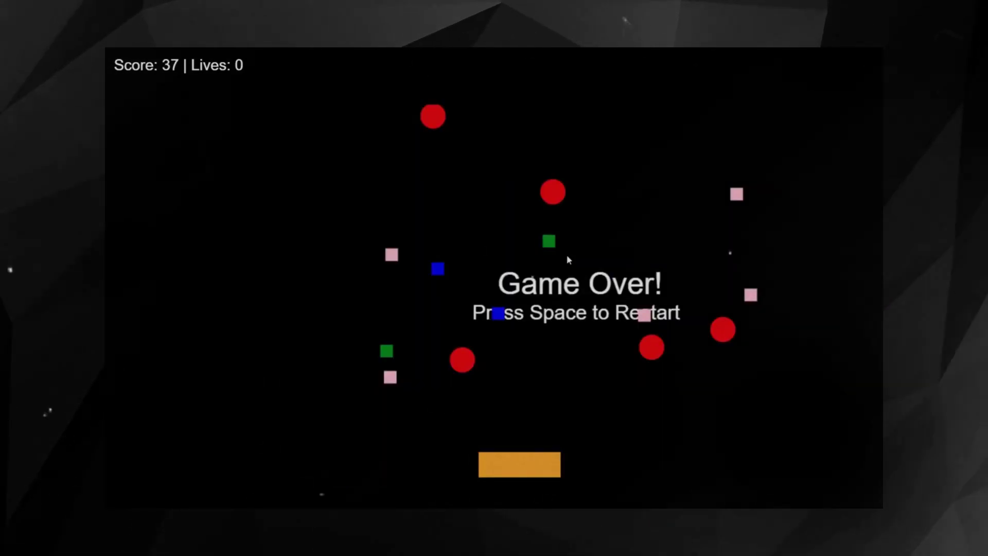
Step: Restart the paddle game from the Game Over screen with score 0 and three lives
key(space)
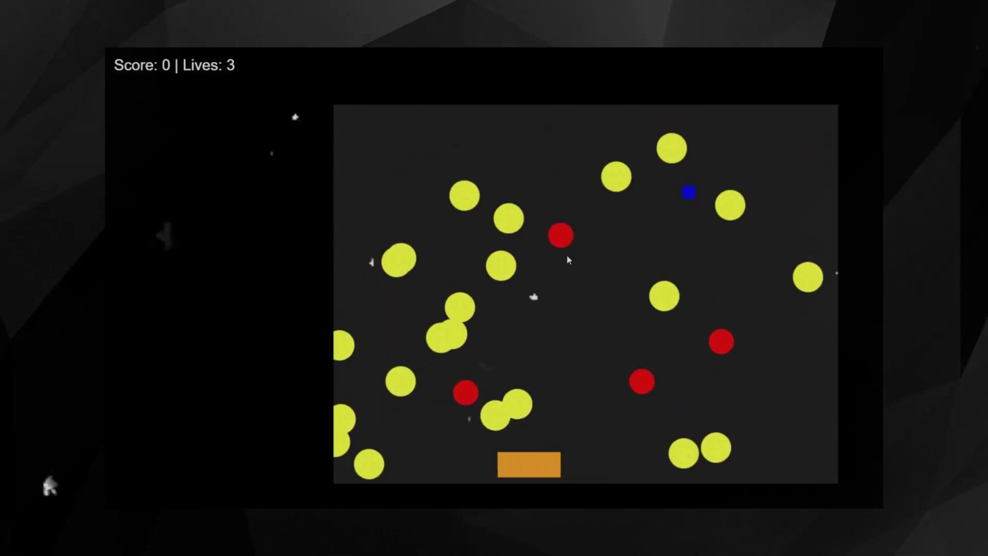